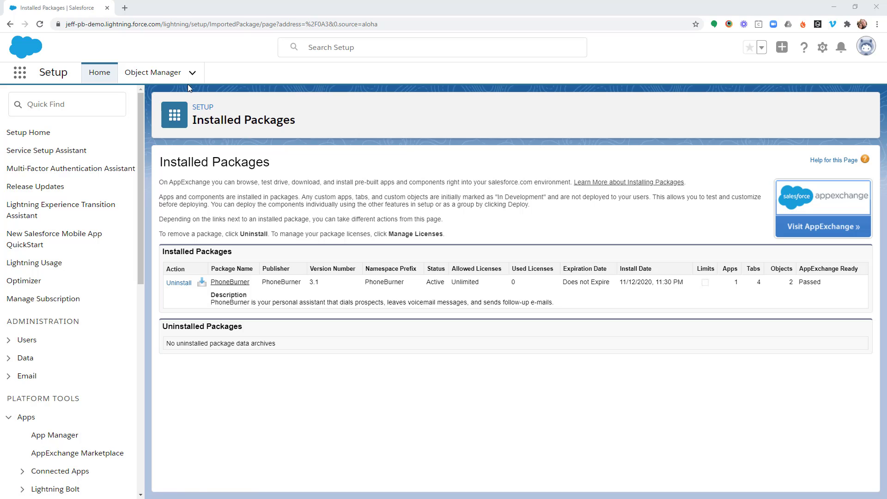
Go from Object Manager to the Contact object's Search Layouts page
click(147, 74)
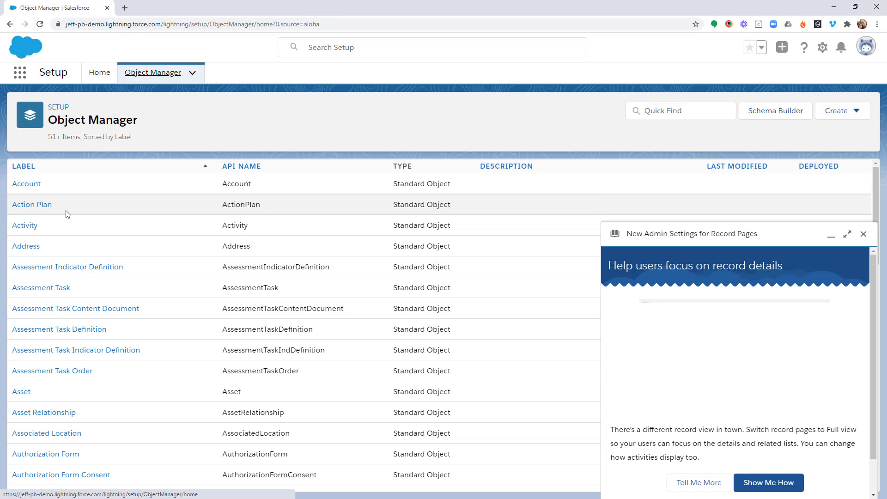
scroll(66, 214, down, 8)
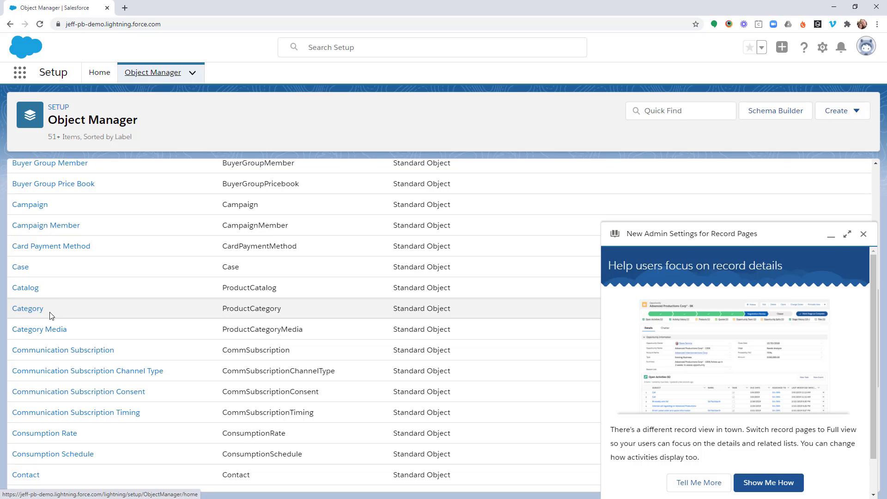
scroll(51, 319, down, 3)
click(33, 382)
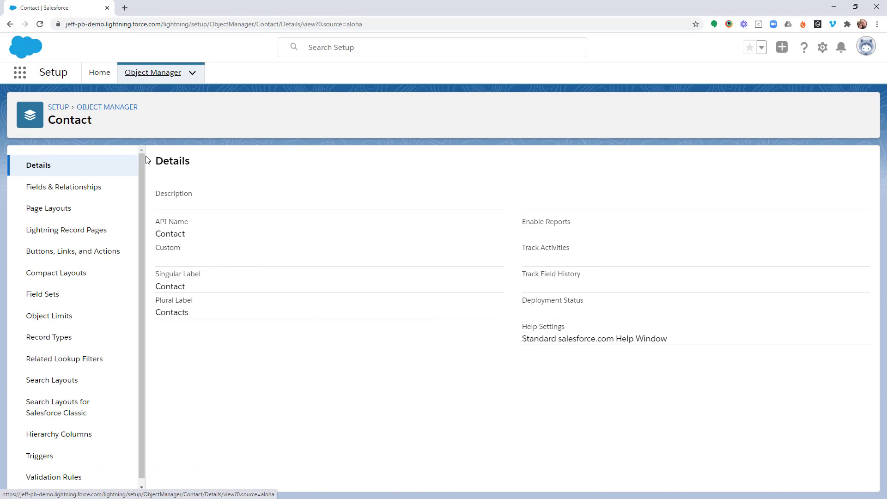
scroll(74, 333, down, 1)
click(57, 379)
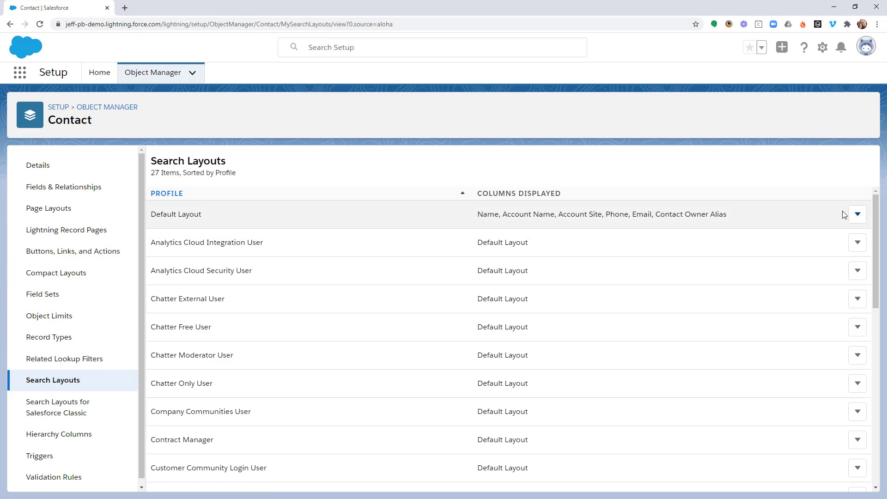
Edit the Contact Default Layout so Begin PhoneBurner Session stays in Selected Buttons, and save
click(857, 214)
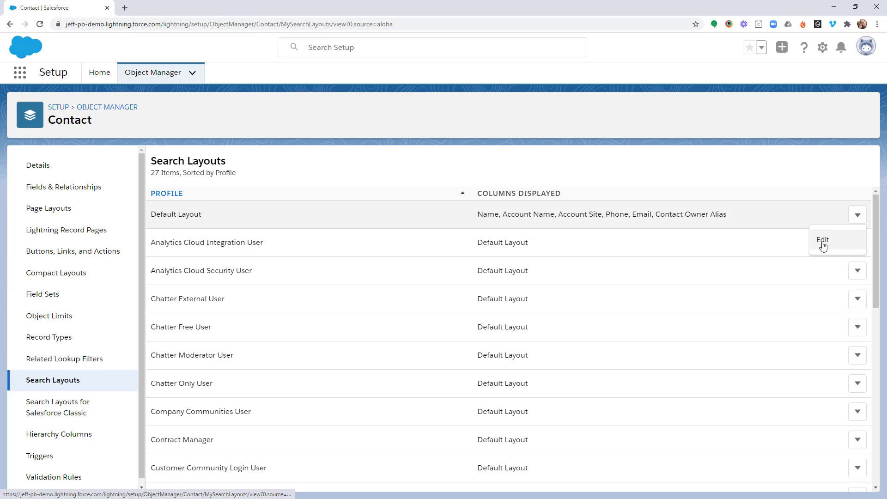
click(823, 241)
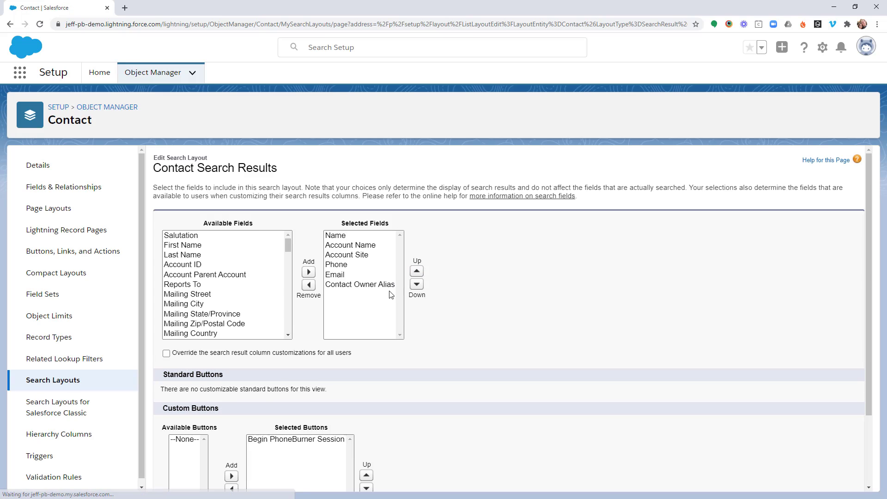
scroll(391, 295, down, 1)
scroll(391, 295, down, 1)
click(283, 355)
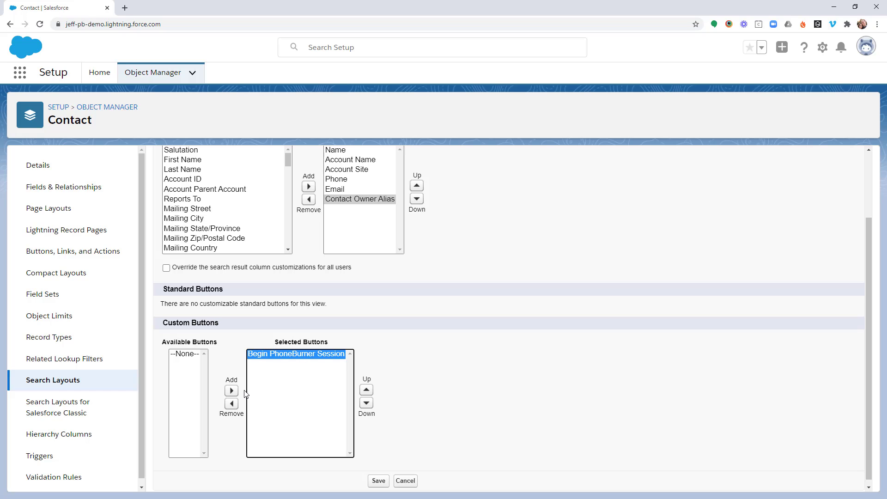
click(231, 403)
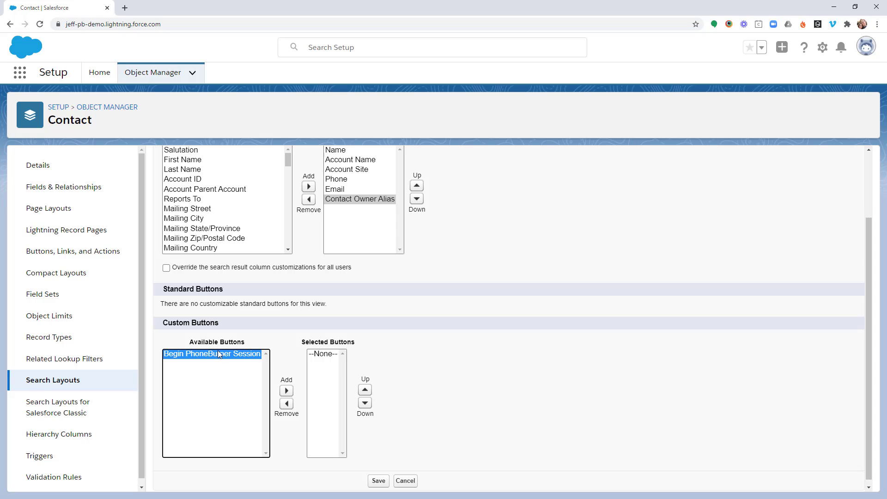
click(286, 391)
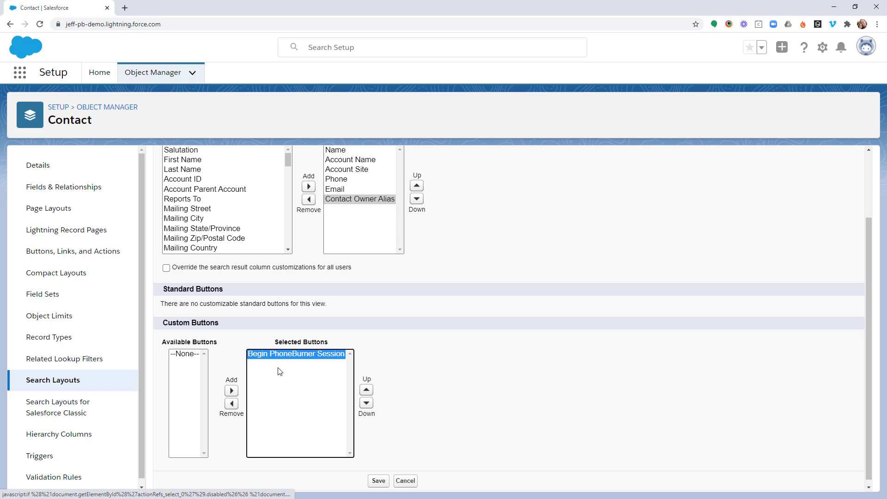
scroll(397, 385, down, 1)
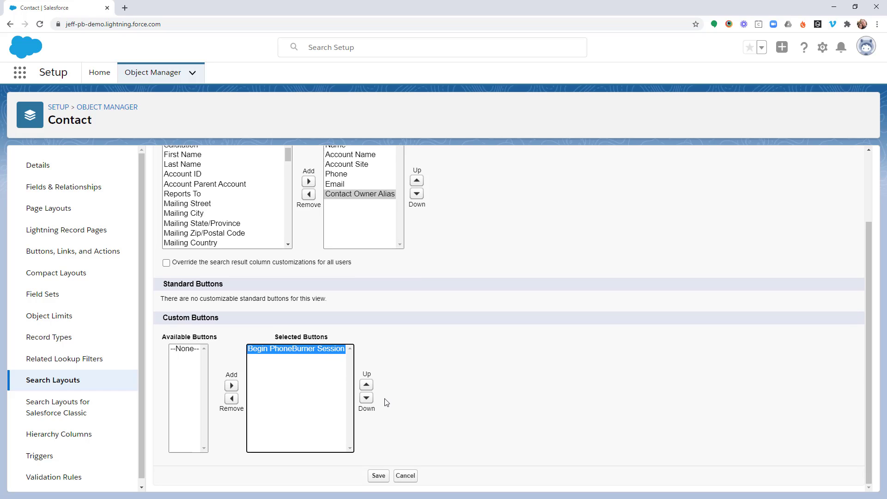
click(378, 475)
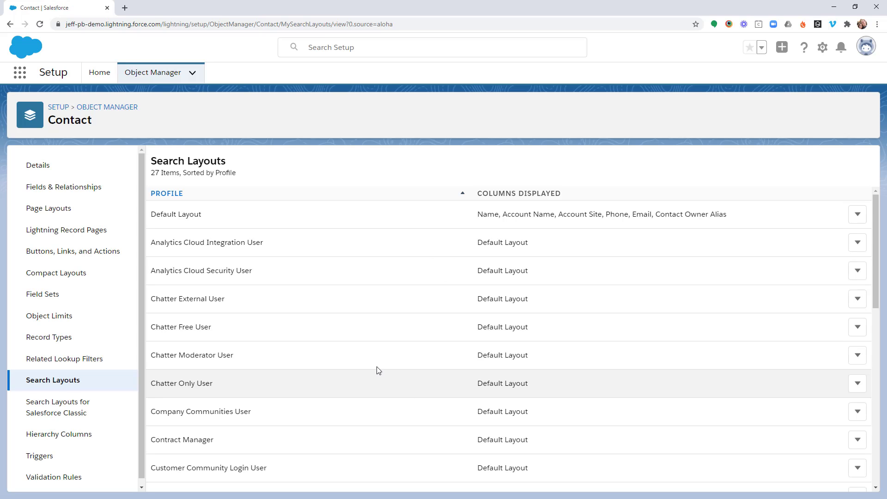
In Classic search layouts, add Begin PhoneBurner Session to the Contact List View buttons and save
click(59, 414)
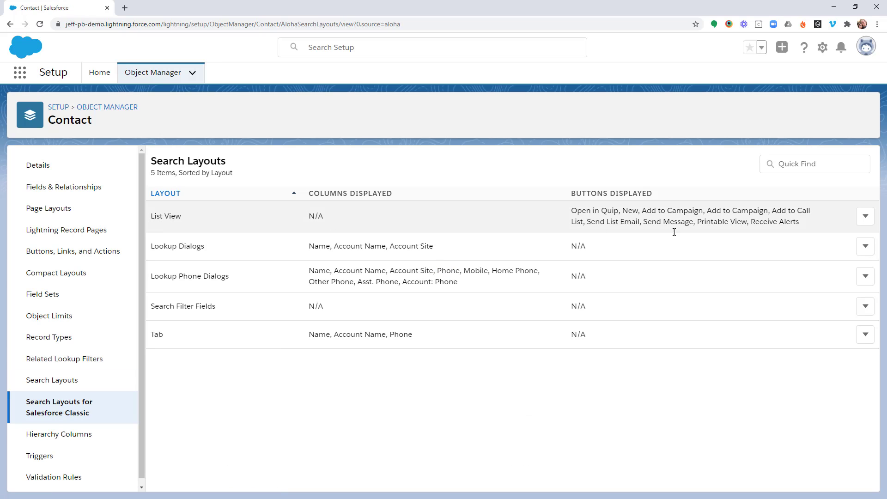
click(865, 217)
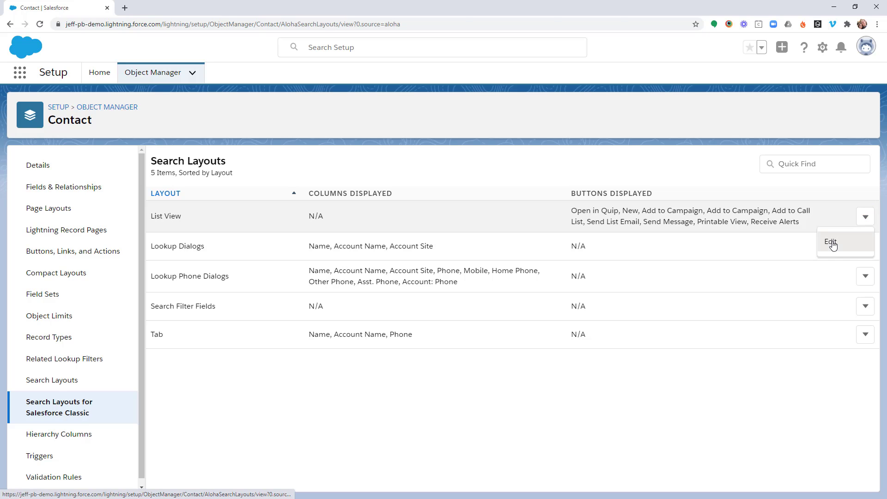
click(831, 243)
scroll(331, 284, down, 2)
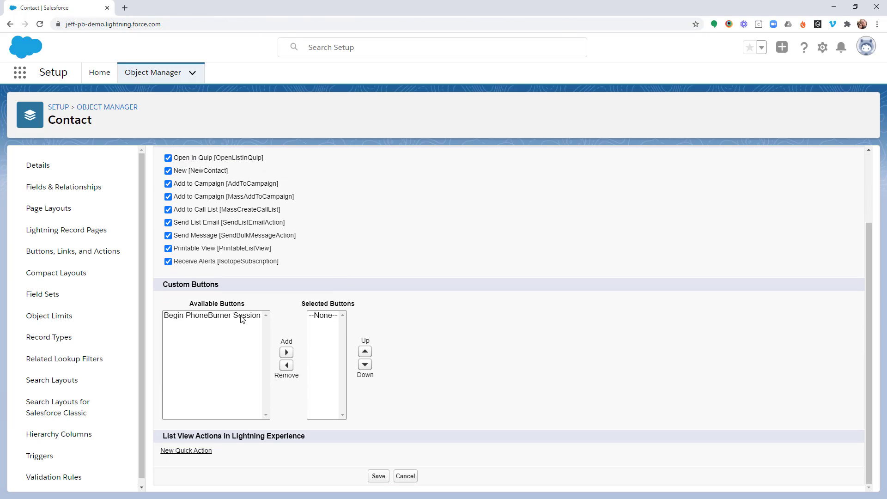
click(207, 319)
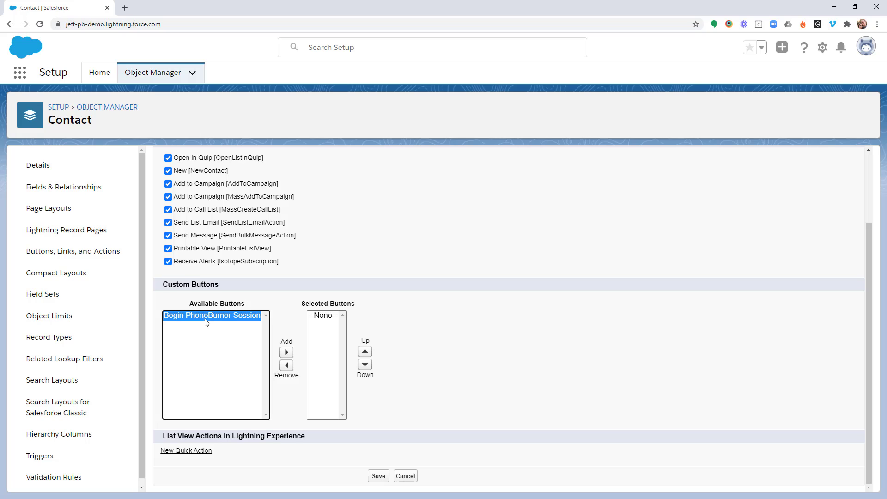
click(286, 352)
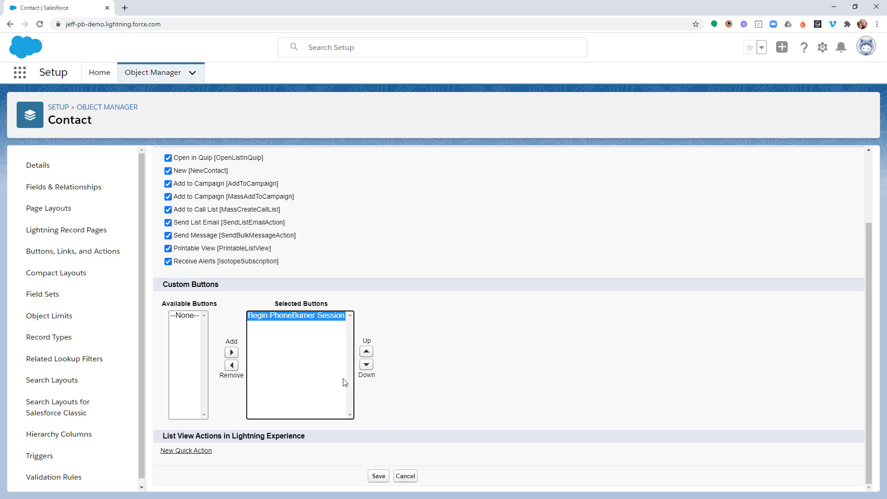
click(378, 476)
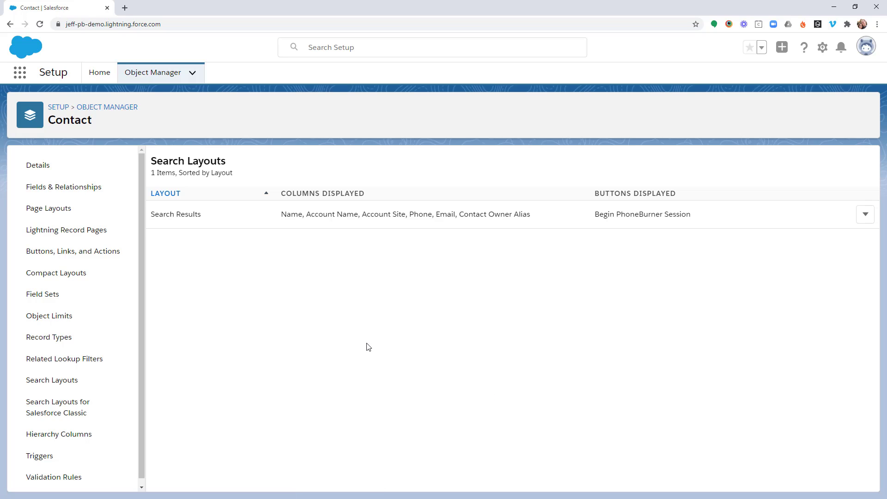
Return to Object Manager and open the Lead object's Search Layouts page
click(107, 107)
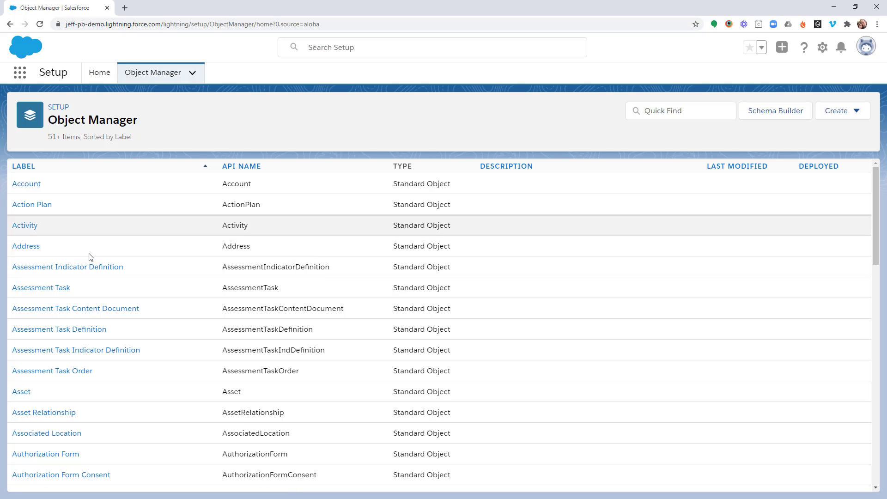
scroll(36, 311, down, 12)
scroll(36, 311, down, 10)
scroll(37, 311, down, 4)
click(24, 329)
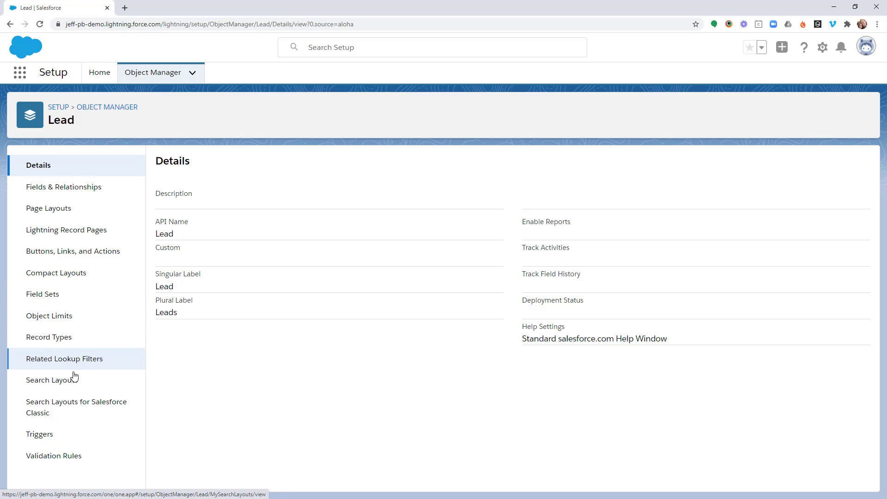
click(54, 384)
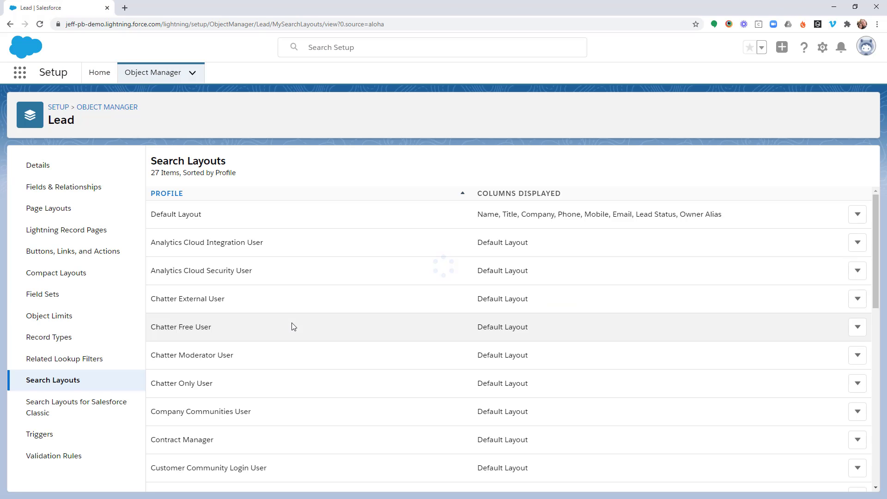
Add Begin PhoneBurner Session to the Lead Default Layout's Selected Buttons and save
click(856, 220)
click(822, 242)
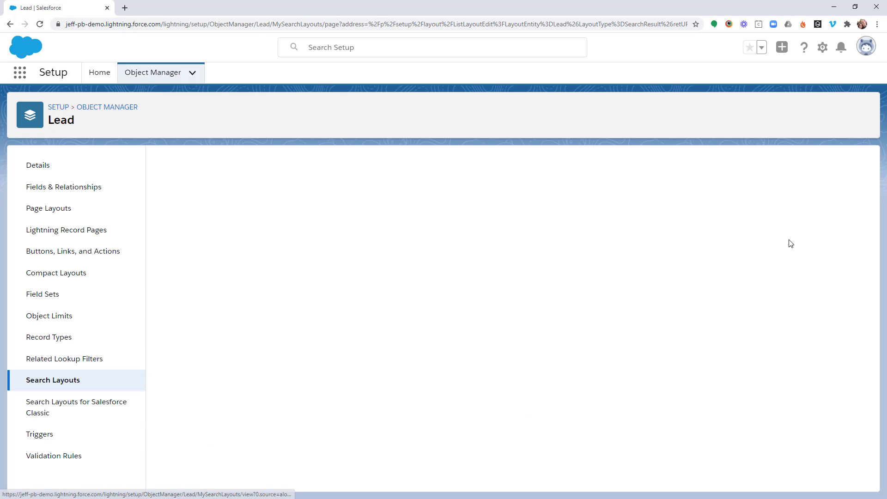
scroll(409, 404, down, 2)
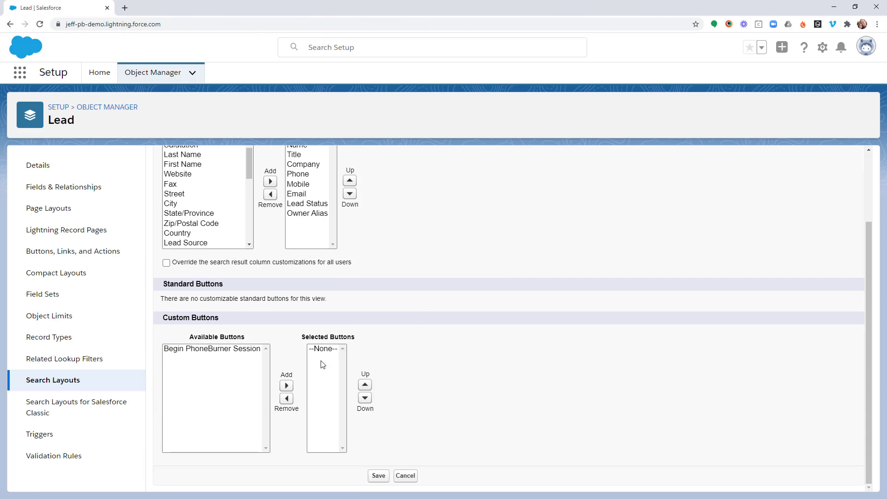
click(187, 352)
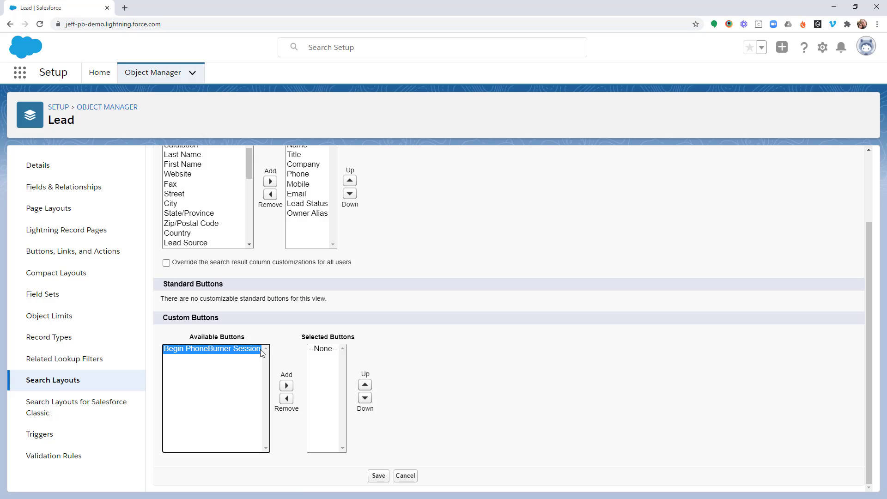
click(286, 387)
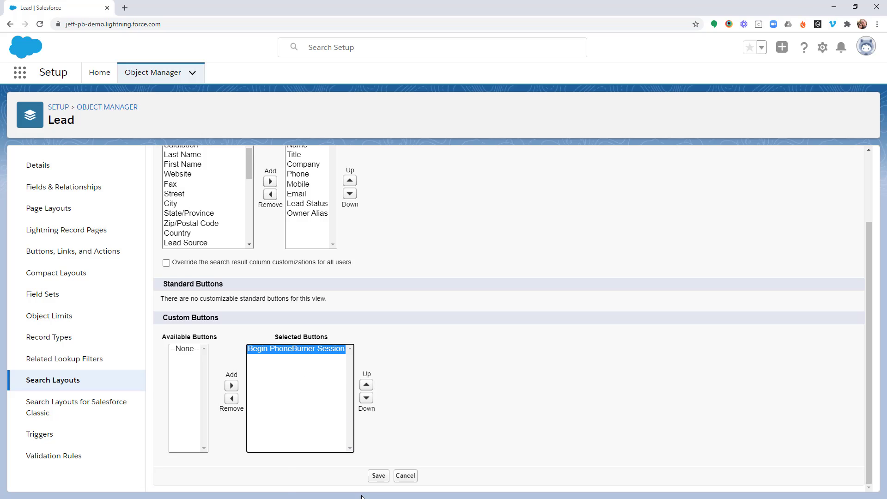
click(378, 475)
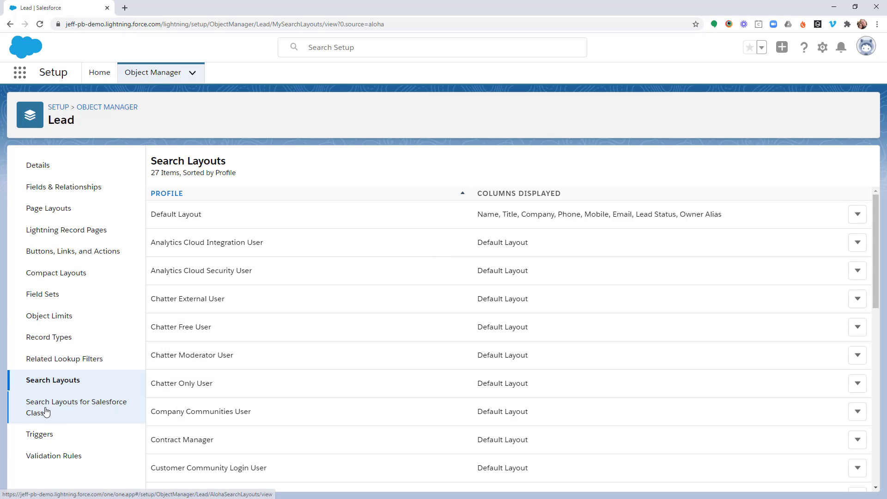
Edit the Lead Classic List View layout, keeping Begin PhoneBurner Session among Selected Buttons, and save
click(63, 411)
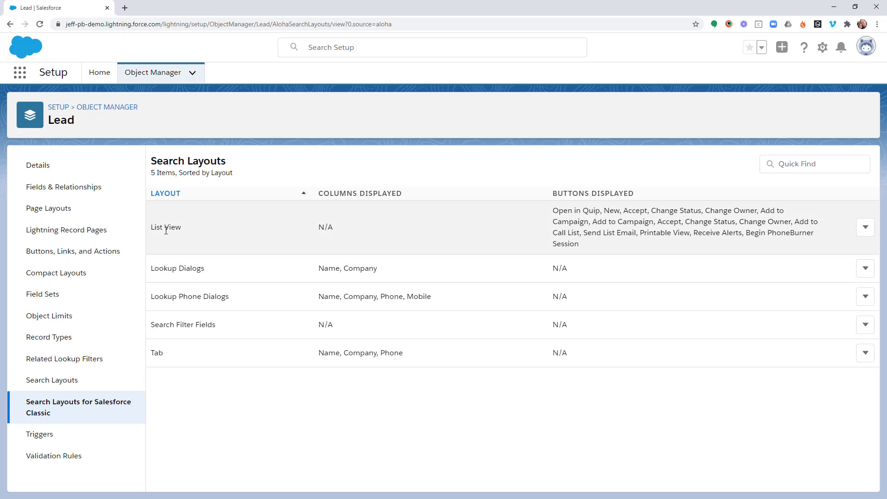
click(864, 228)
click(830, 252)
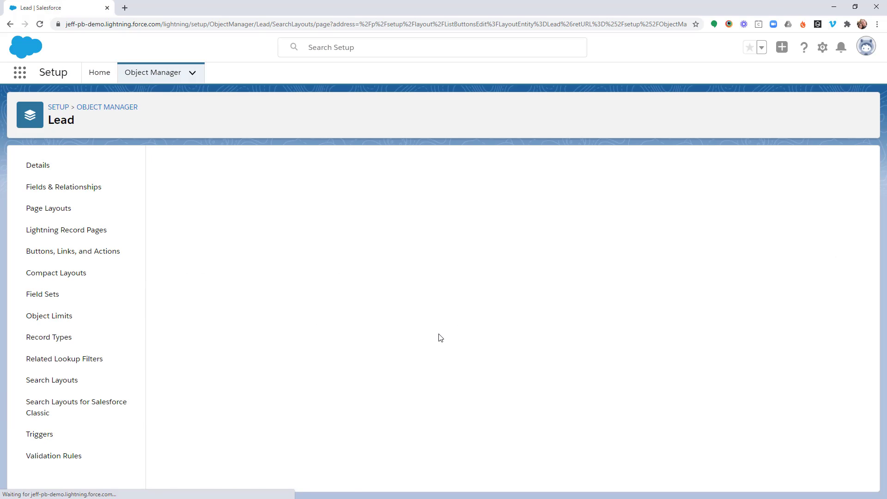
scroll(418, 336, down, 3)
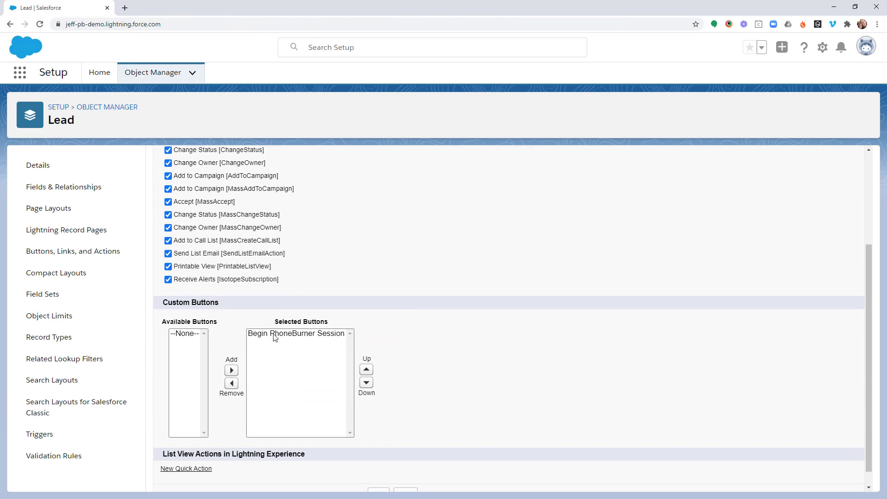
click(343, 333)
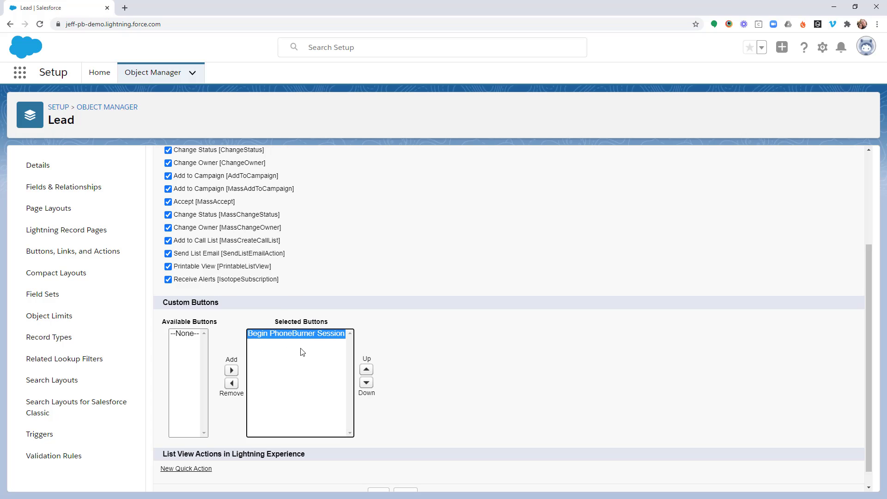
click(232, 384)
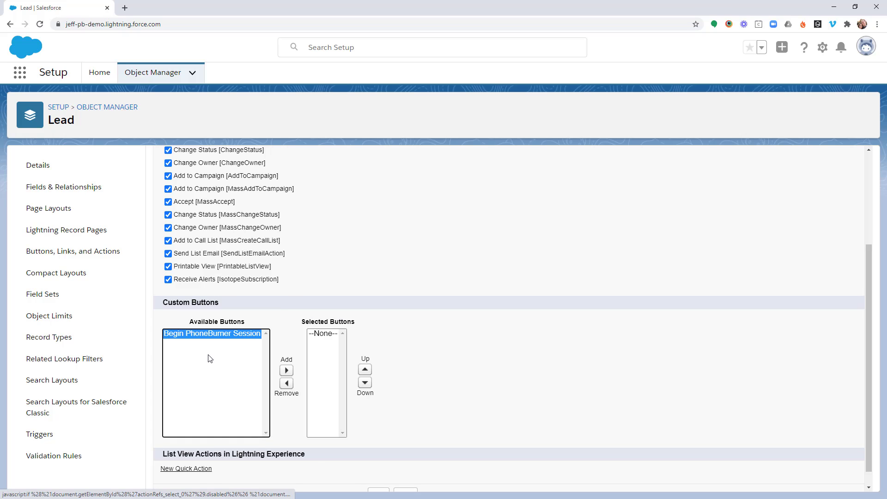
click(287, 371)
scroll(406, 402, down, 1)
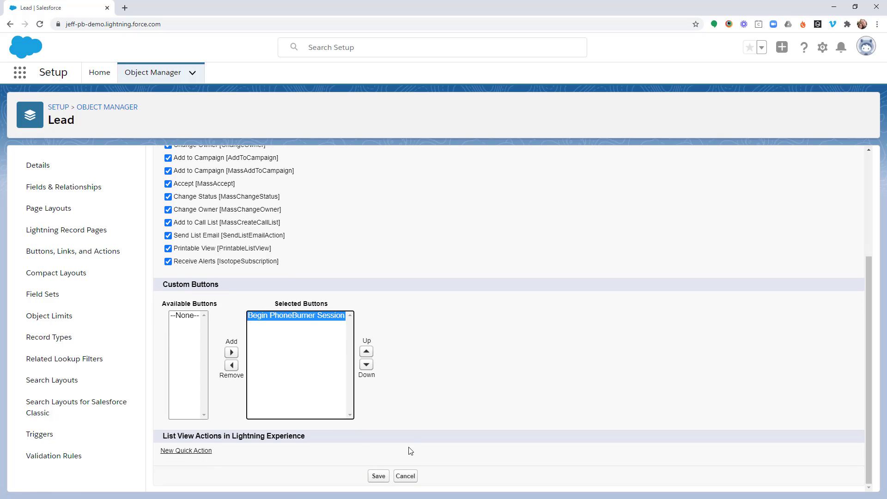
click(377, 476)
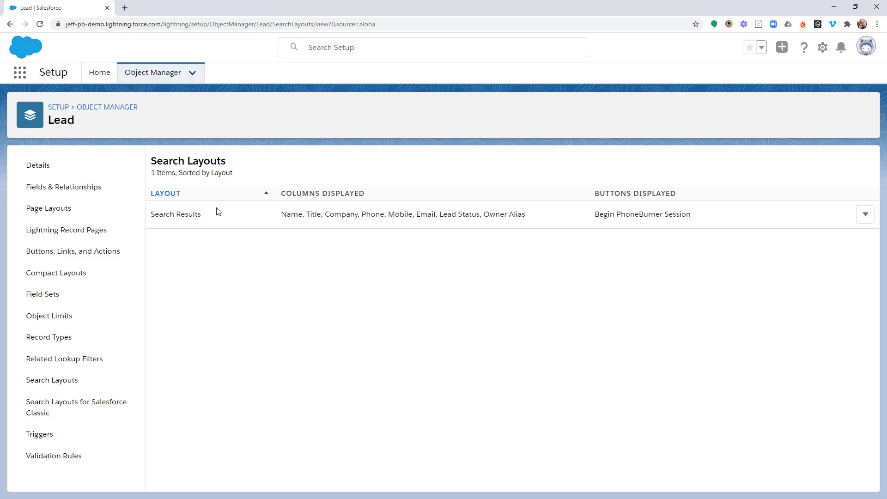
Switch to the Sales app through the App Launcher and go to the Leads tab
click(18, 76)
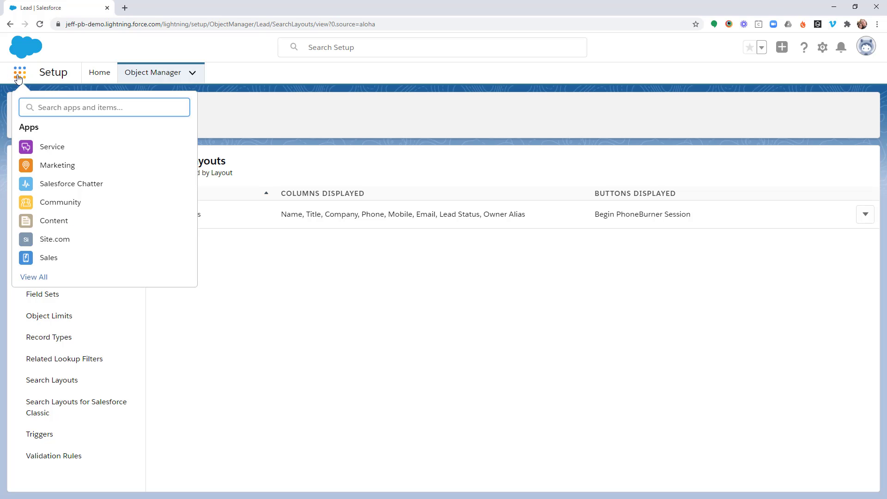
click(54, 258)
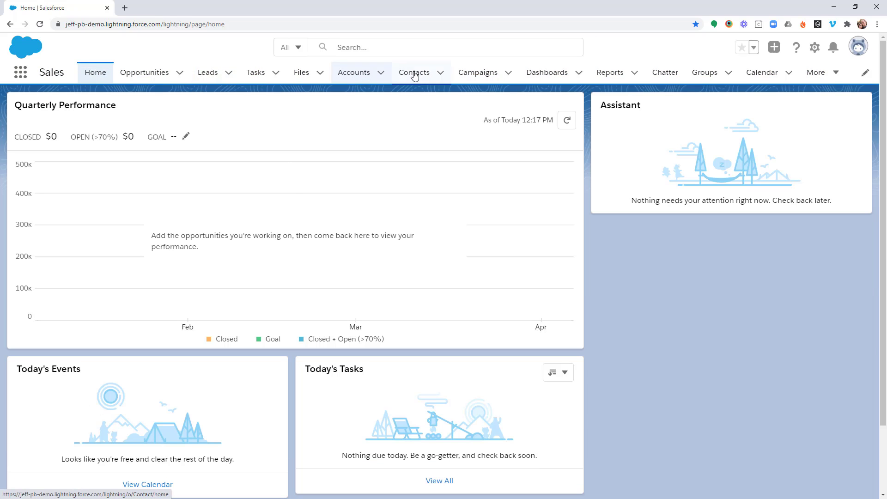
click(214, 76)
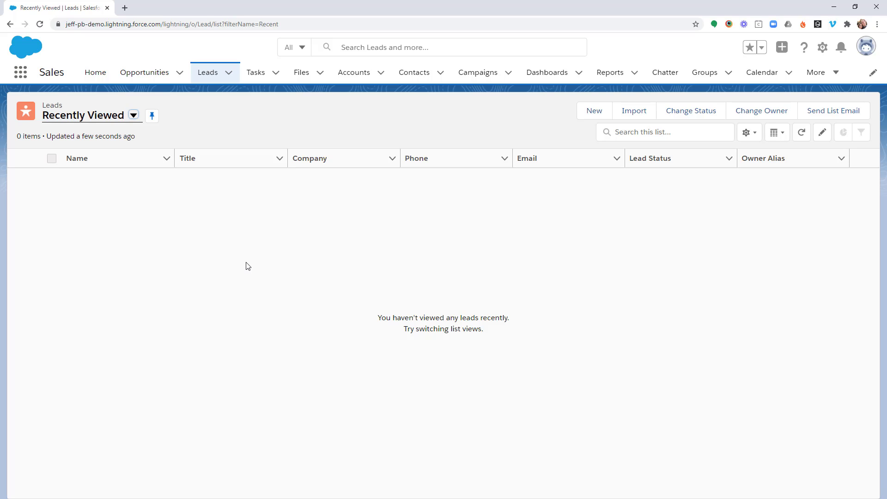
Switch to the All Open Leads view and expand its overflow list actions
click(134, 117)
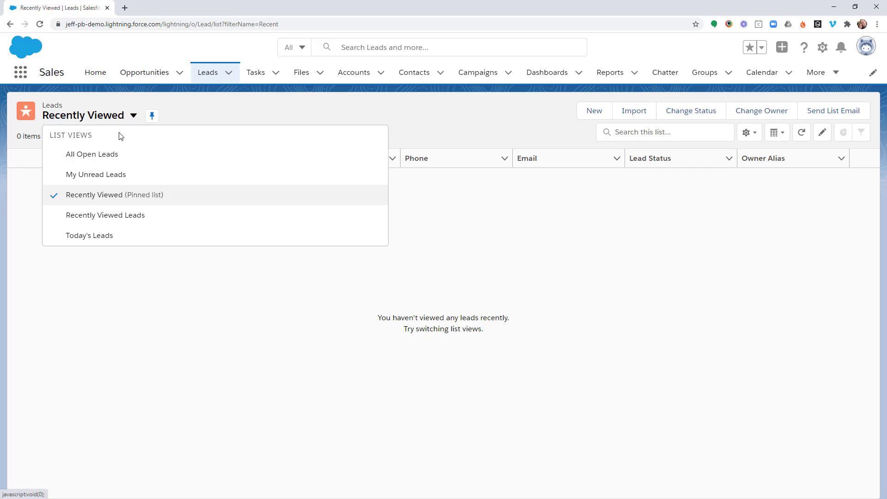
click(92, 157)
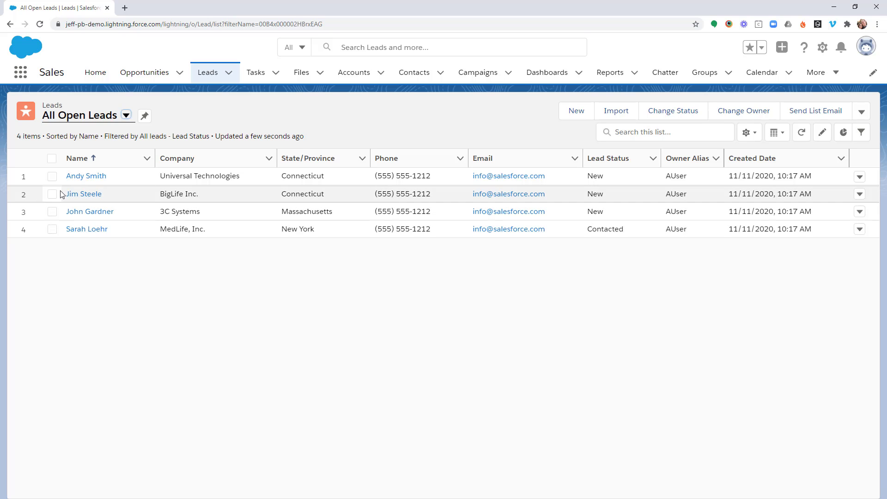
click(861, 112)
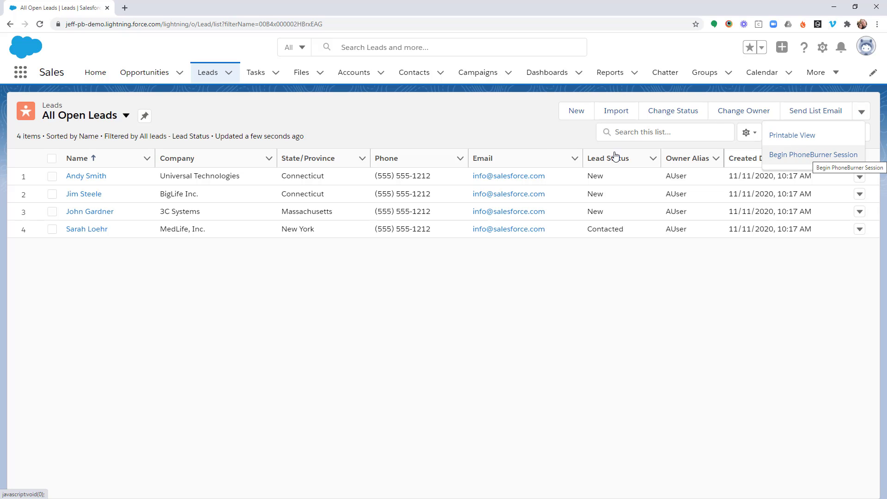
Open the Contacts tab and switch its list view to All Contacts
click(418, 76)
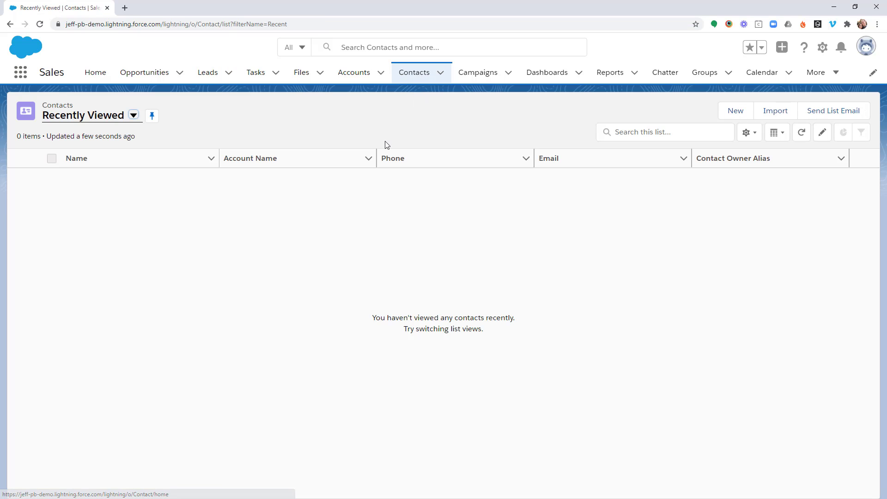
click(135, 119)
click(109, 162)
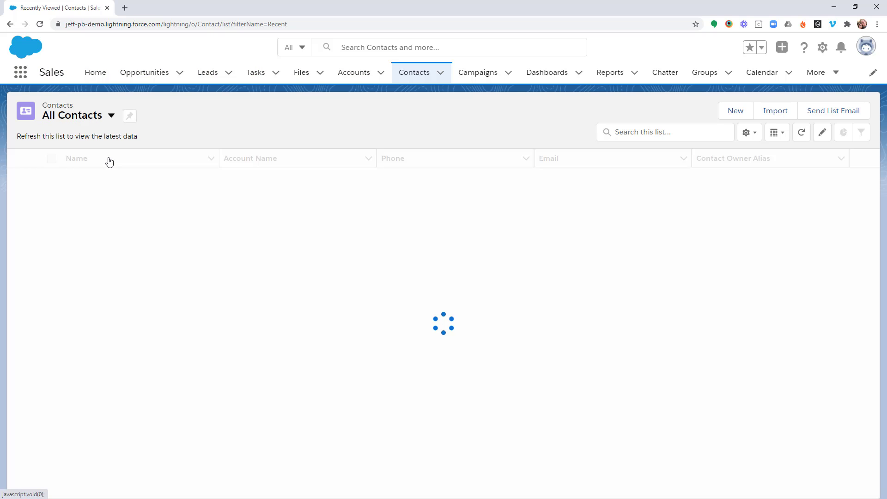